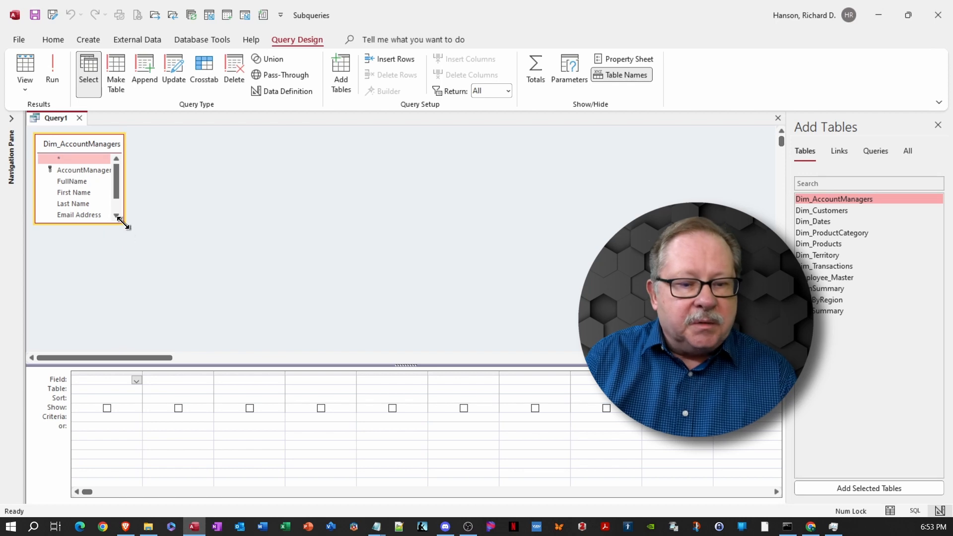
Step: Enlarge the Dim_AccountManagers field list to show all fields, and enter Avg_TIS_in_Months: Avg(DateDiff("m",[HireDate],Date())) as the first query column's field
left_click_drag(124, 224, 135, 257)
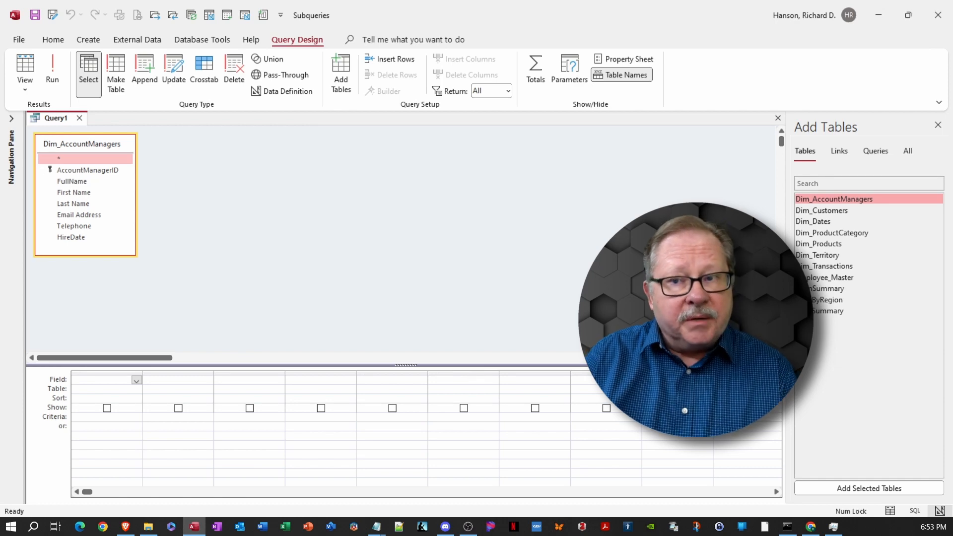
key("alt+Tab")
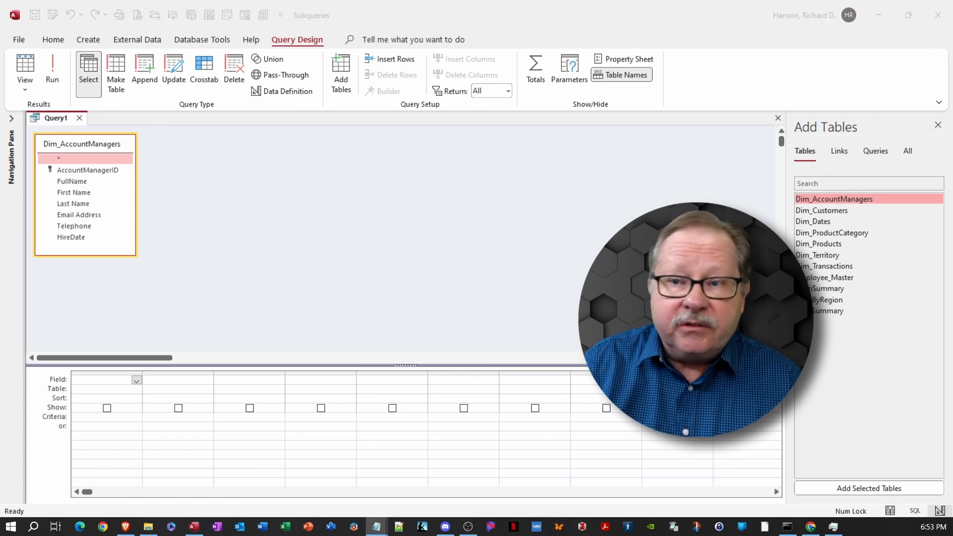
left_click(93, 380)
right_click(93, 380)
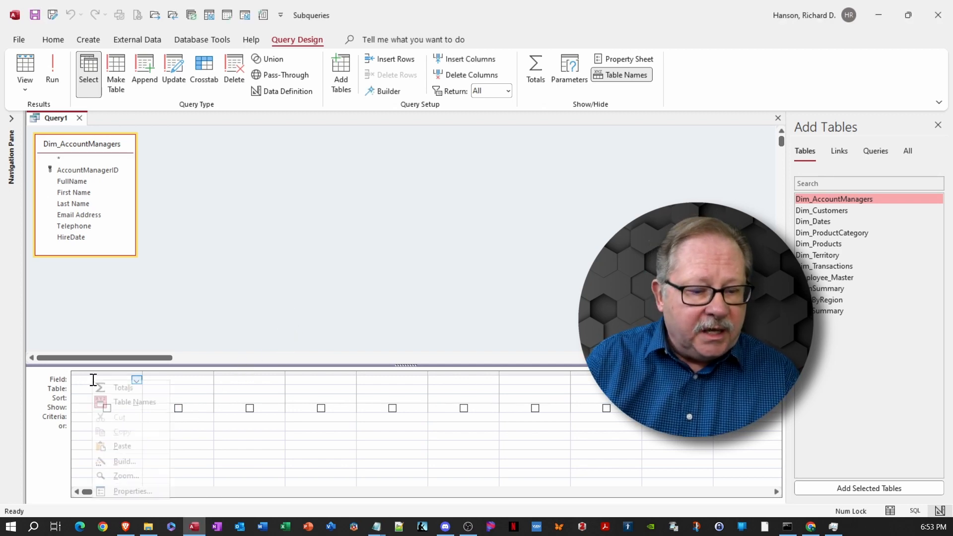
left_click(144, 472)
type("Avg_TIS_in_Months: Avg(DateDiff(\"m\",[HireDate],Date()))")
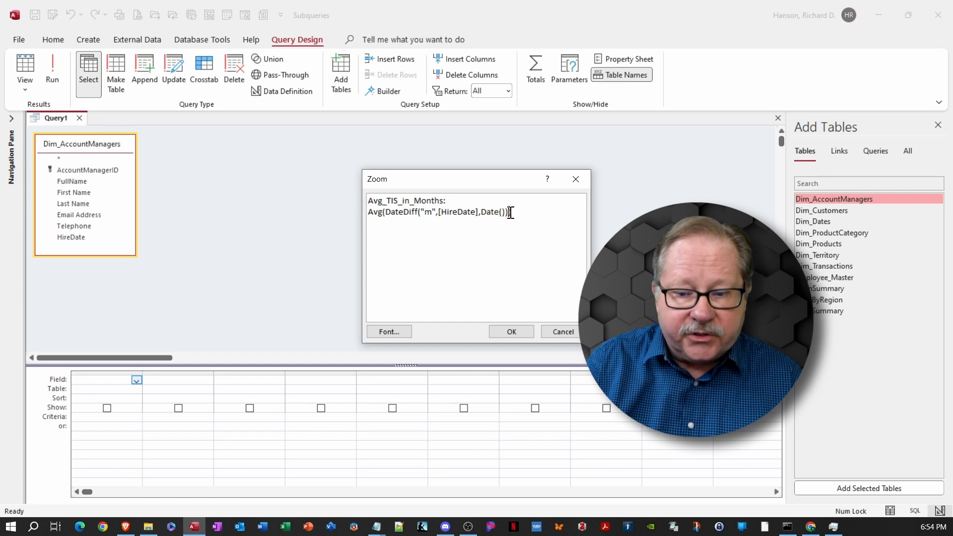
left_click_drag(510, 212, 387, 210)
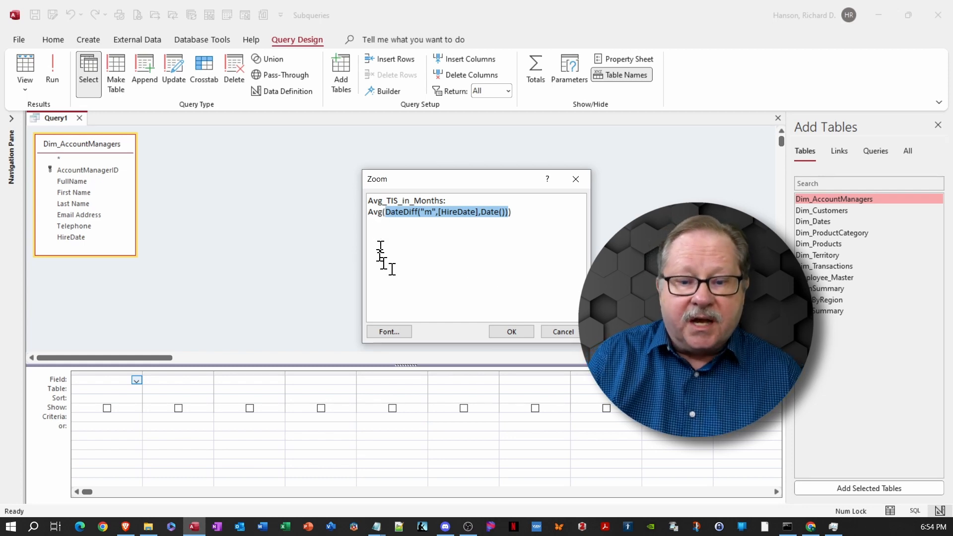
left_click(516, 334)
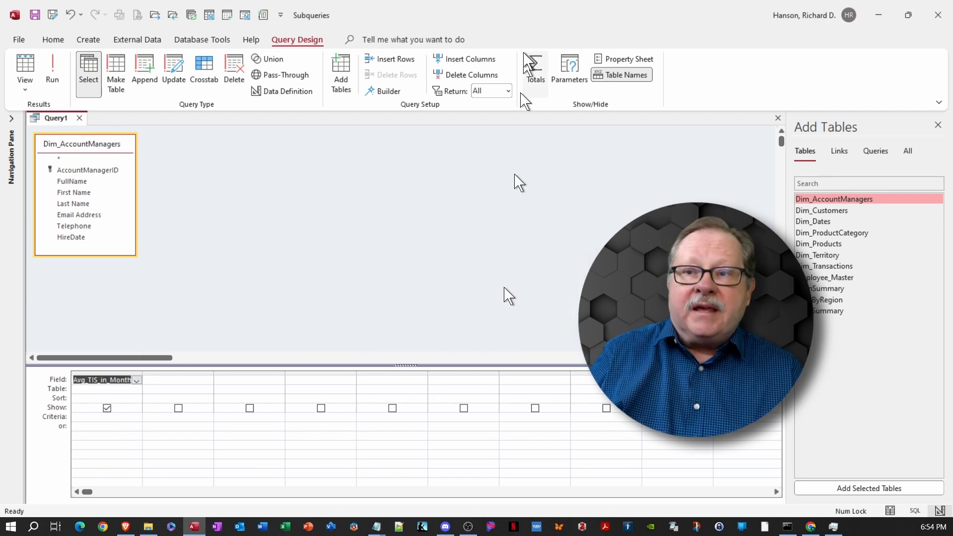
Step: Turn on totals for the query and set the Avg_TIS_in_Months column's total to Expression
left_click(535, 75)
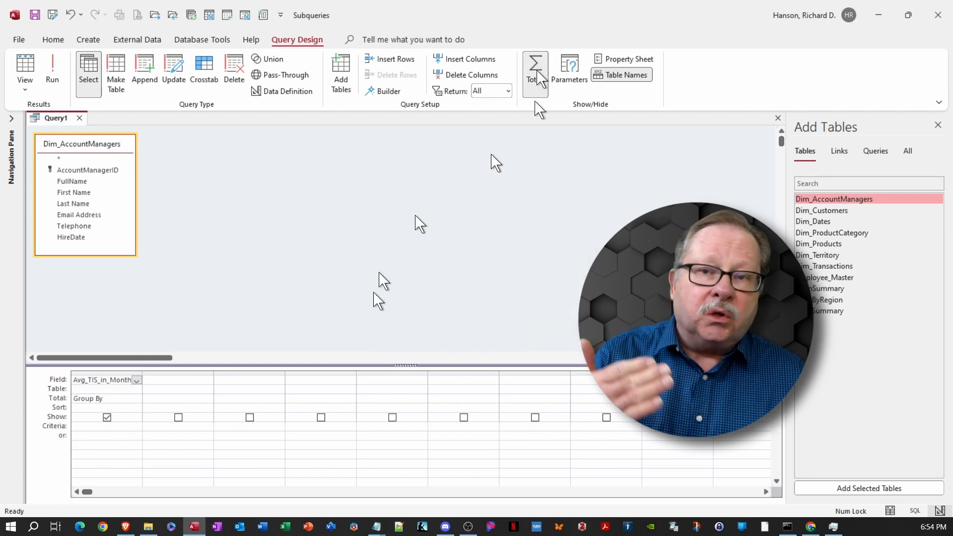
left_click(136, 398)
left_click(121, 498)
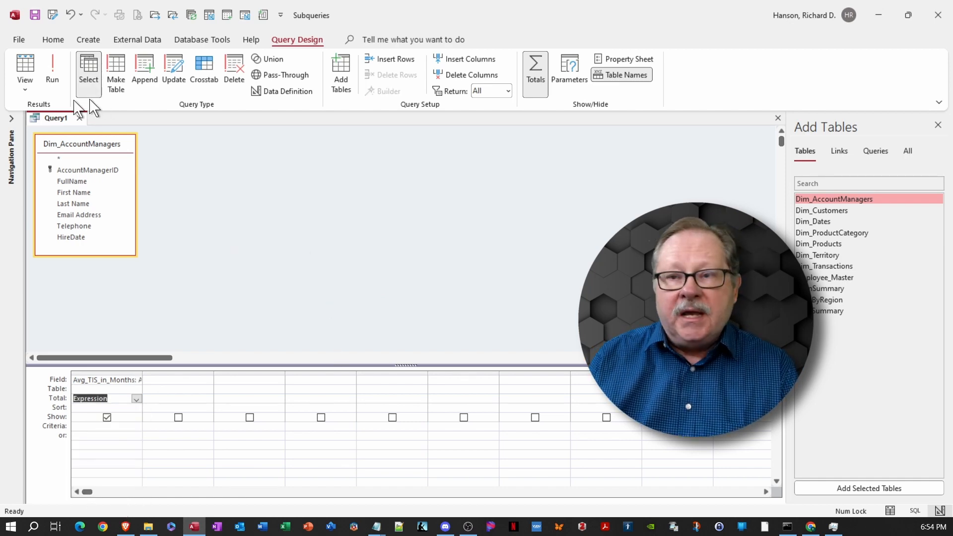
Step: Copy the query's SQL statement into the blank Notepad document and move the Notepad window out of the way
left_click(25, 88)
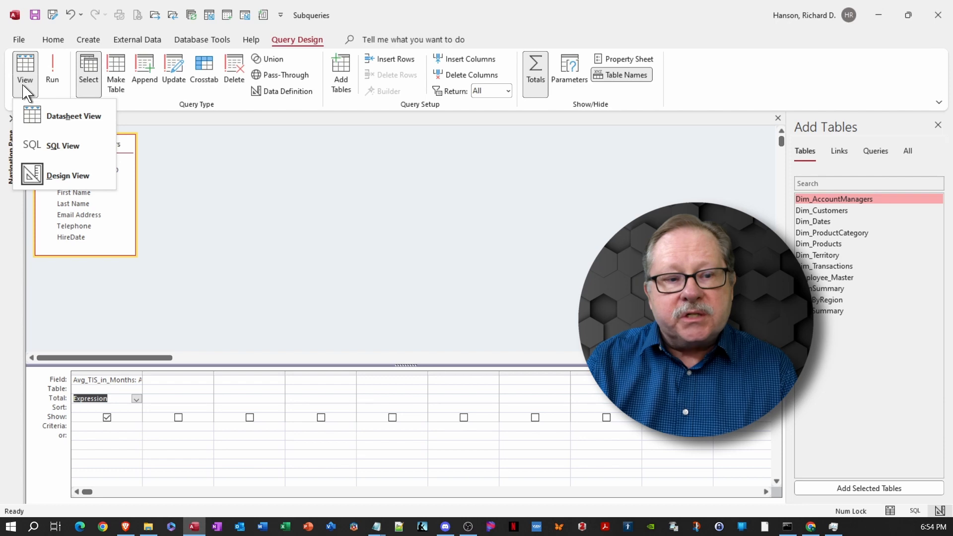
left_click(69, 149)
key("ctrl+c")
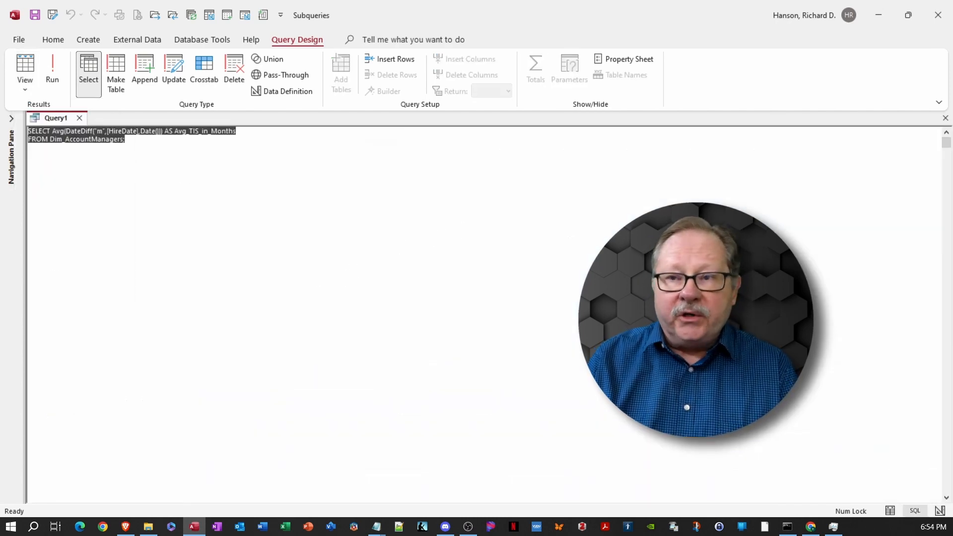
key("alt+Tab")
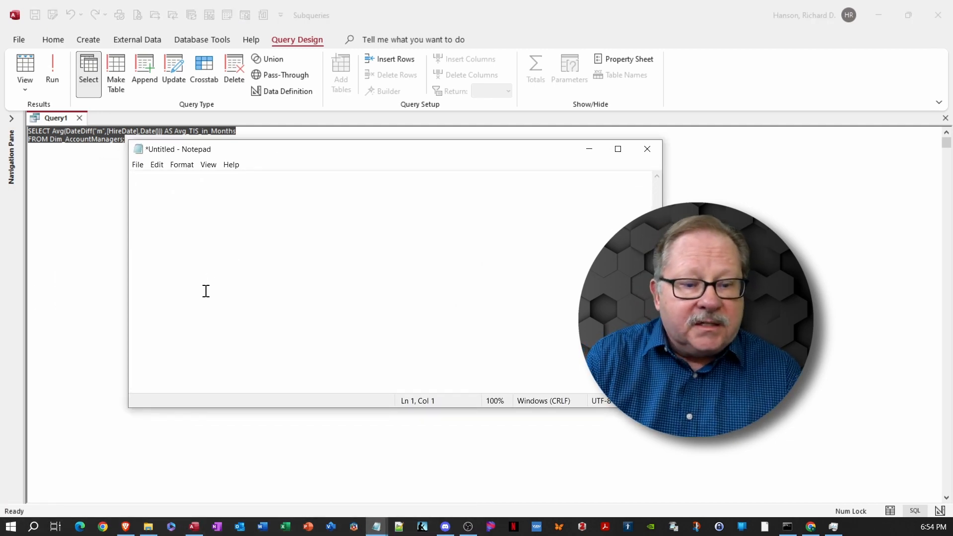
key("ctrl+v")
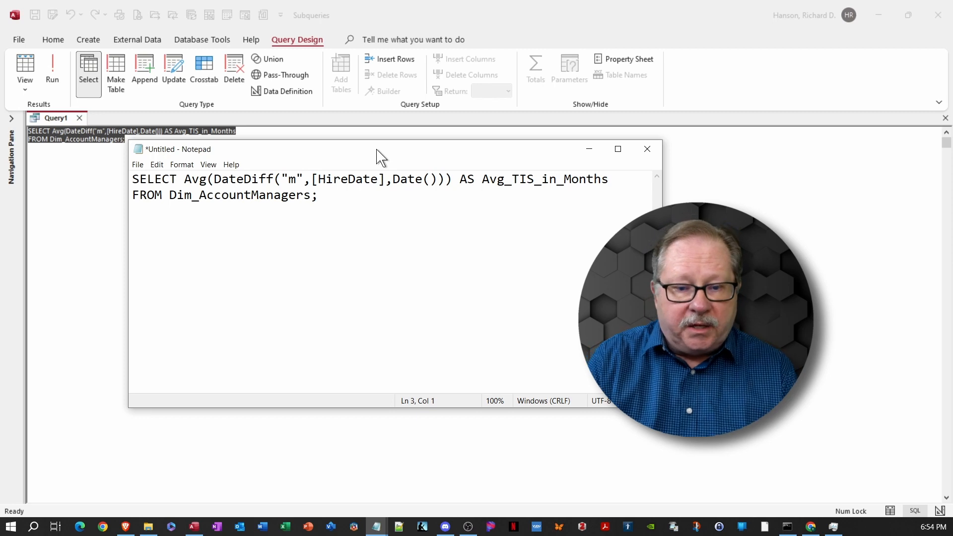
left_click_drag(376, 149, 0, 245)
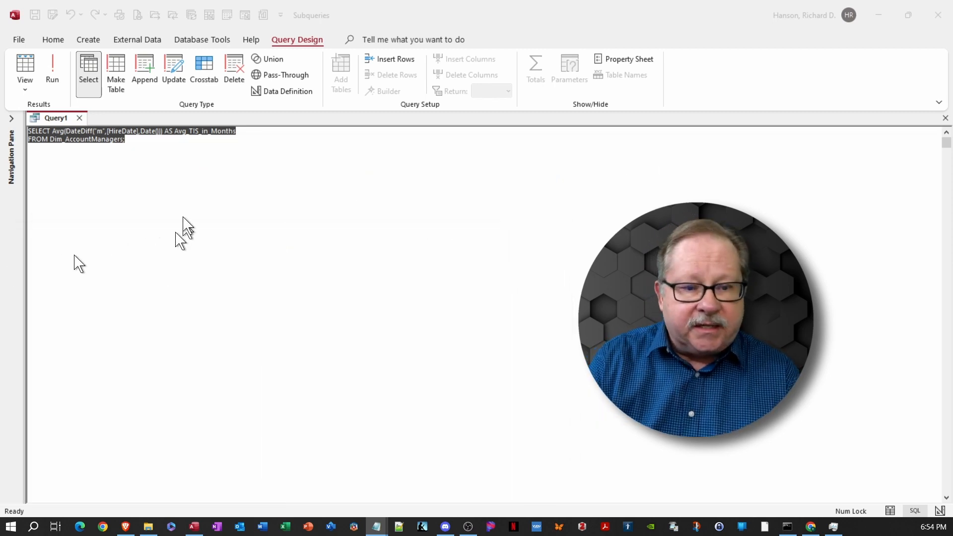
Step: Run the query to check the average time in service, and return to its design
left_click(56, 75)
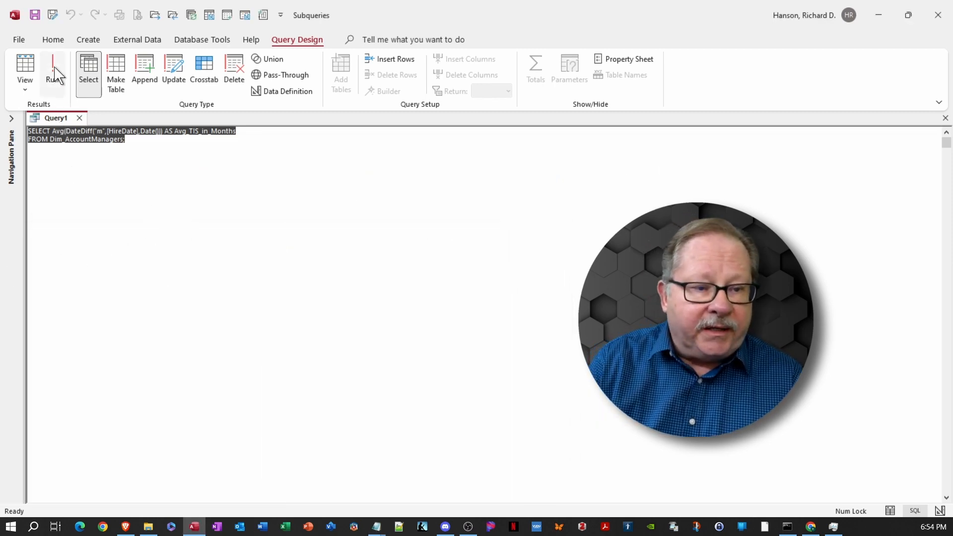
left_click(56, 75)
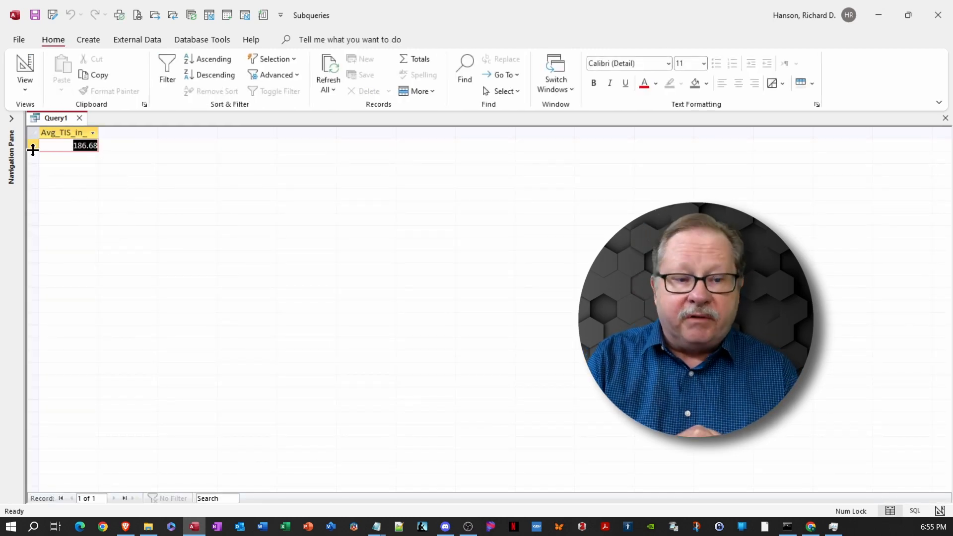
left_click(24, 90)
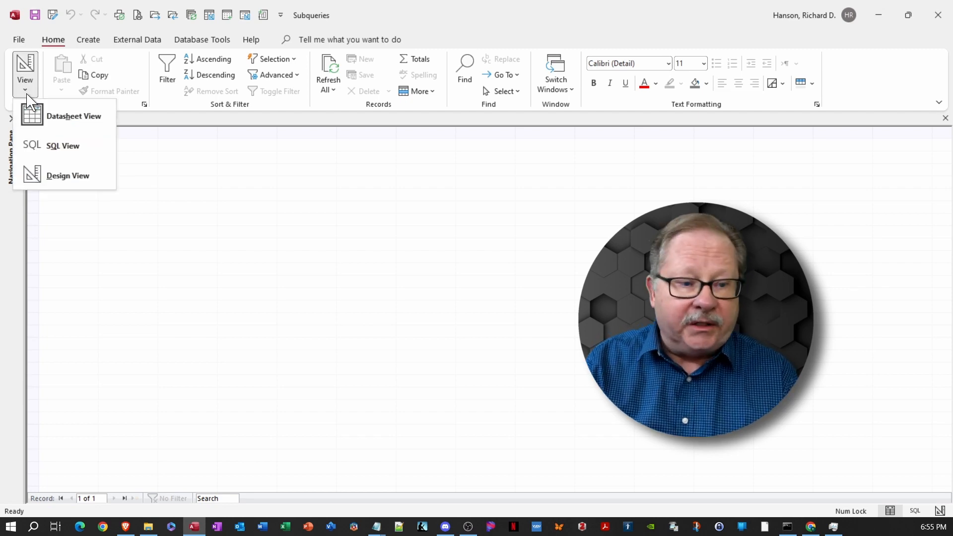
left_click(26, 70)
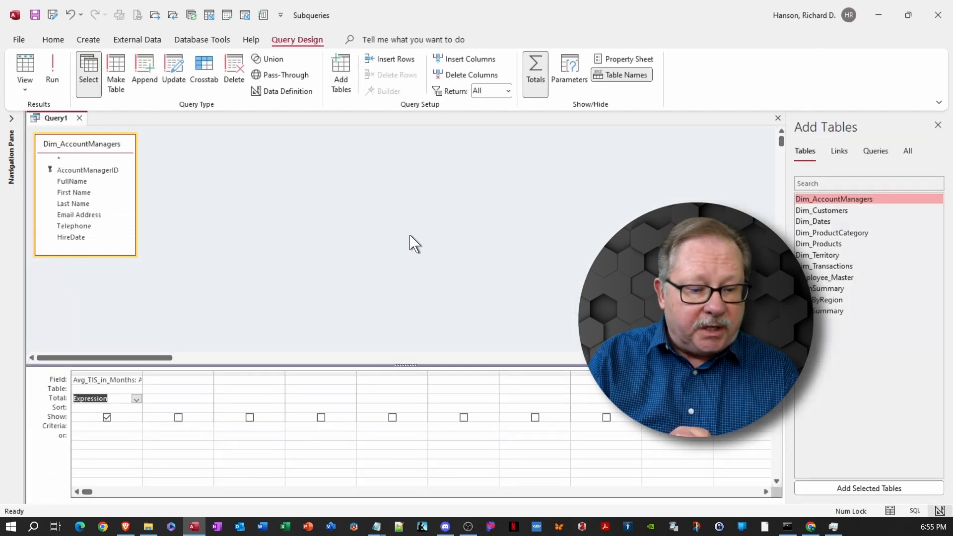
Step: Replace the Avg_TIS_in_Months column with the AccountManagerID field and set its total to Count
left_click(116, 372)
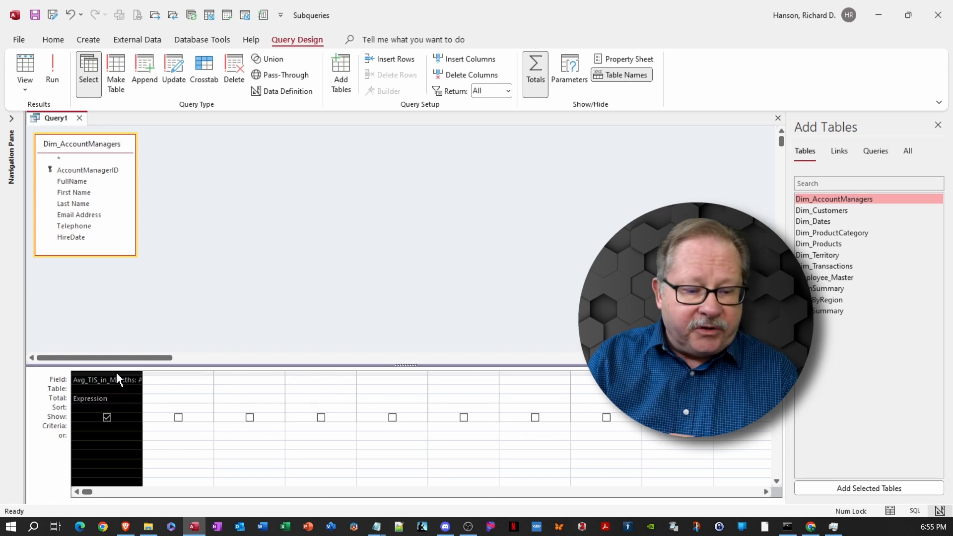
key("Delete")
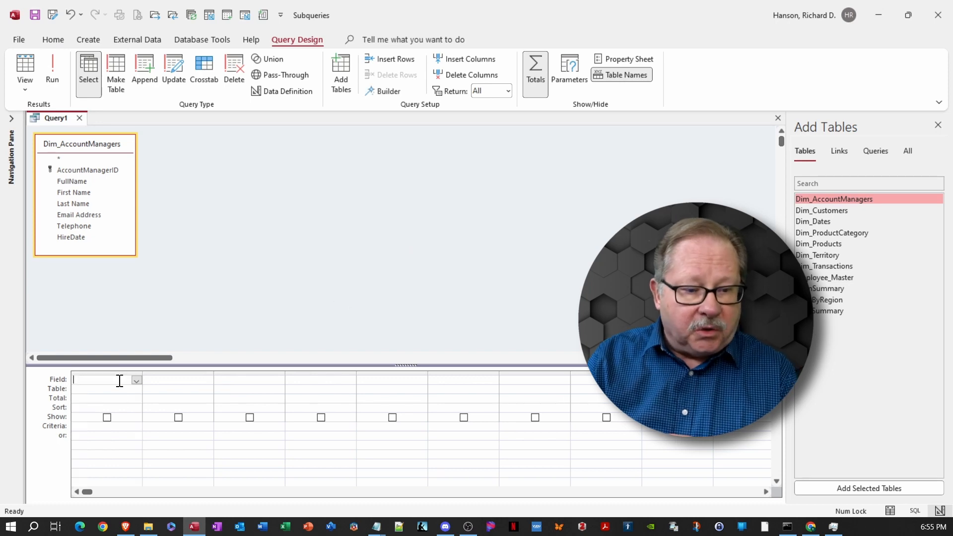
left_click(84, 170)
double_click(84, 171)
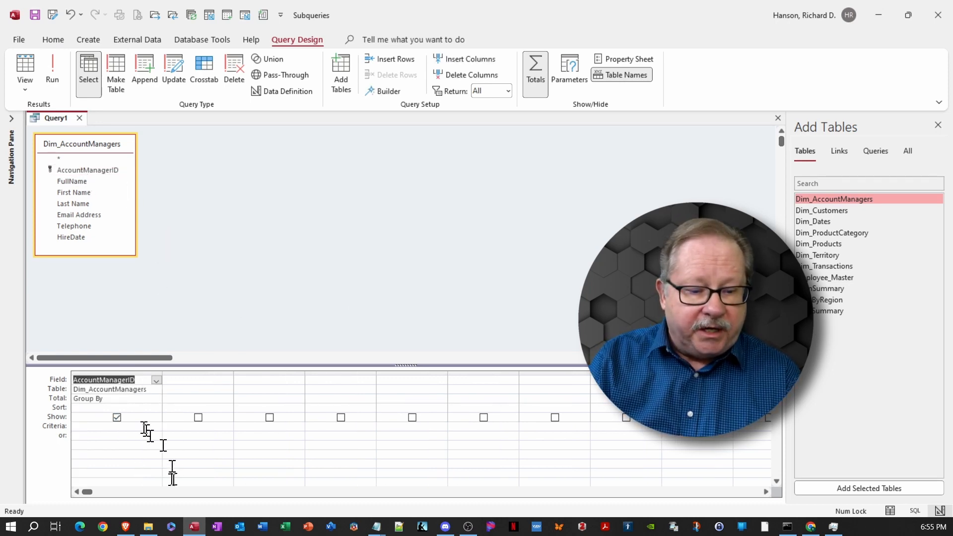
left_click(130, 398)
left_click(155, 399)
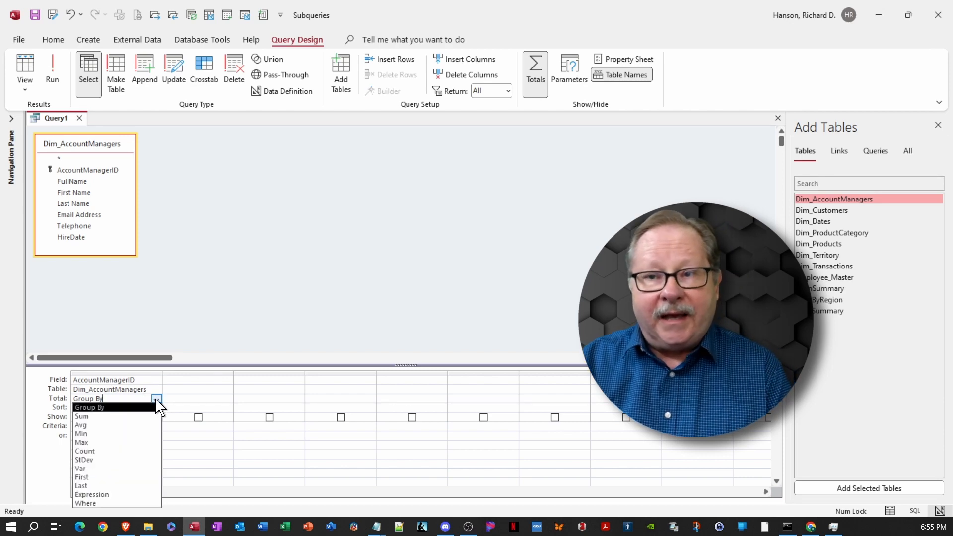
left_click(147, 452)
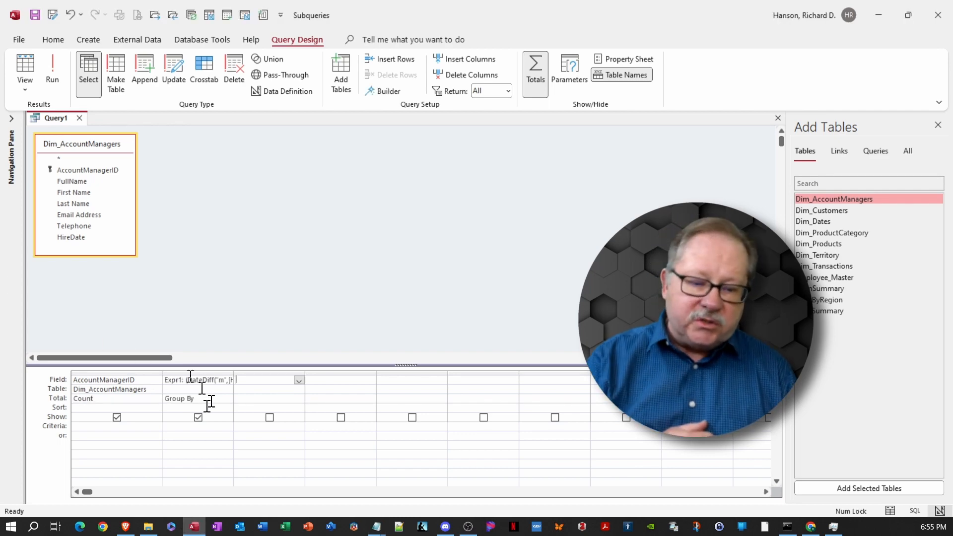
Step: Check the second column's expression (DateDiff("m",[HireDate],Date())) in the Zoom box and set that column's total to Where
right_click(190, 377)
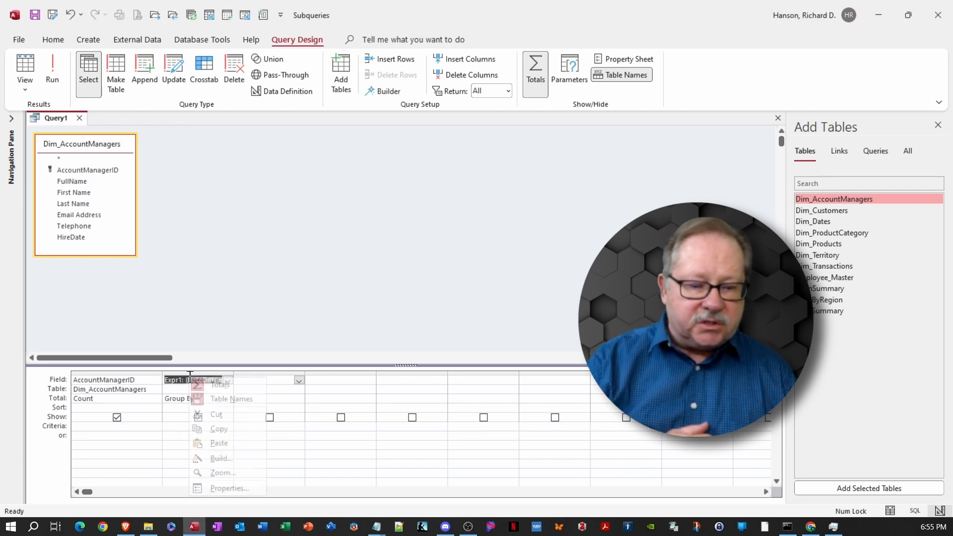
left_click(223, 471)
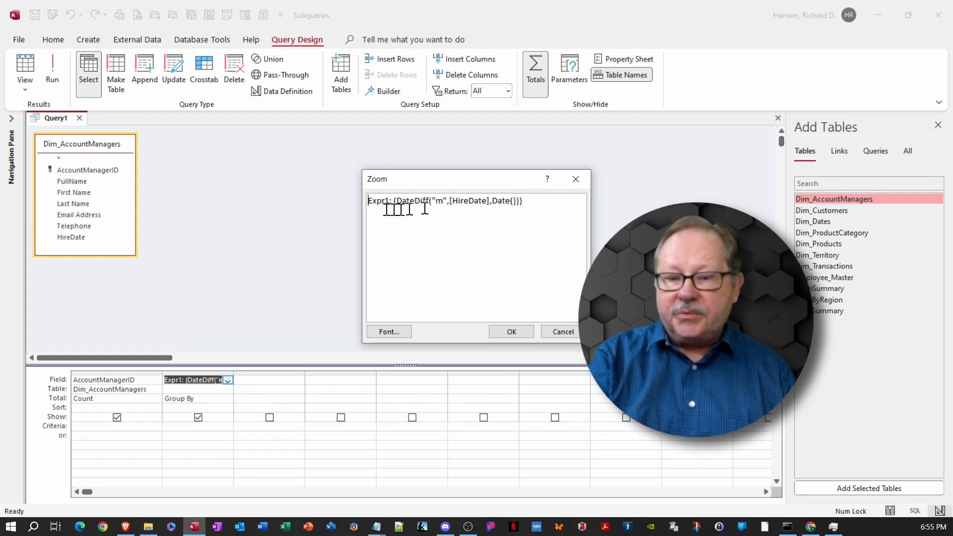
left_click(511, 331)
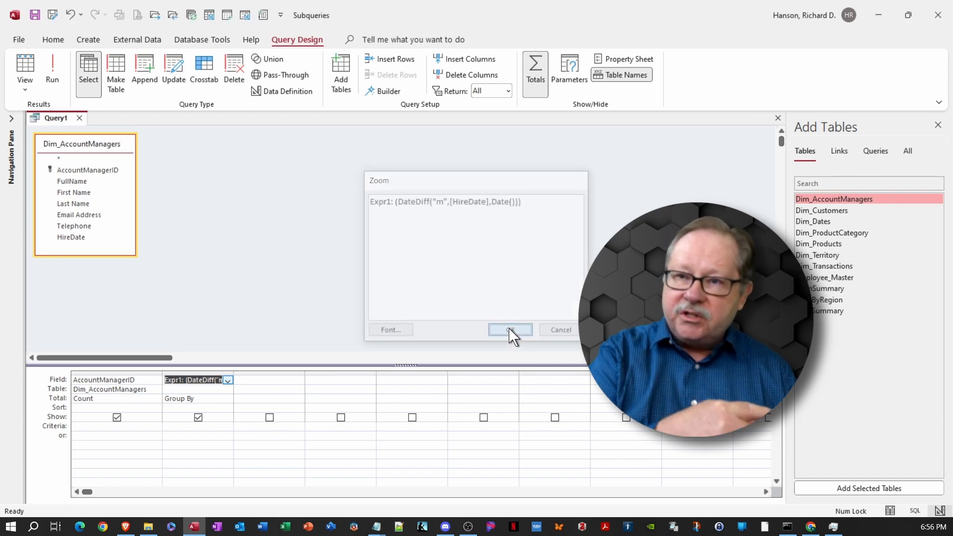
left_click(230, 397)
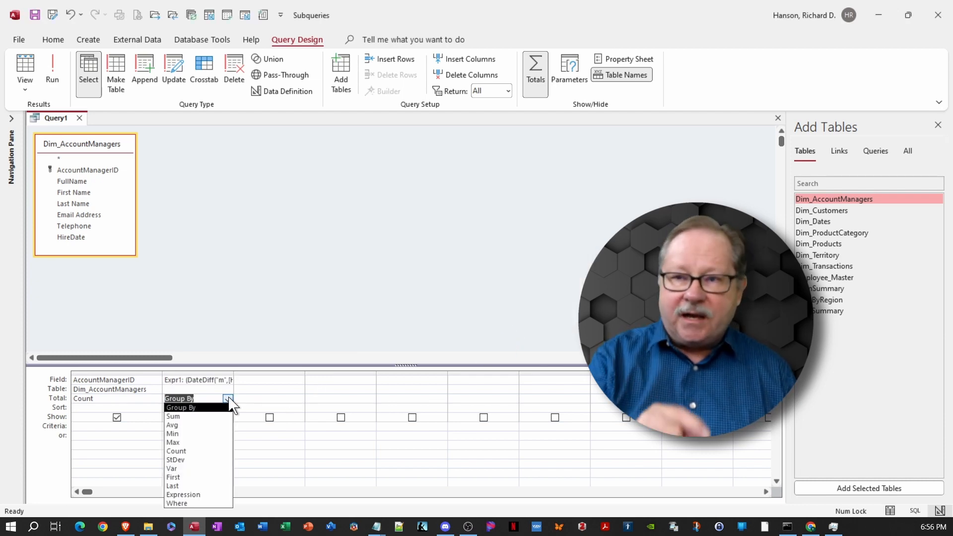
left_click(212, 504)
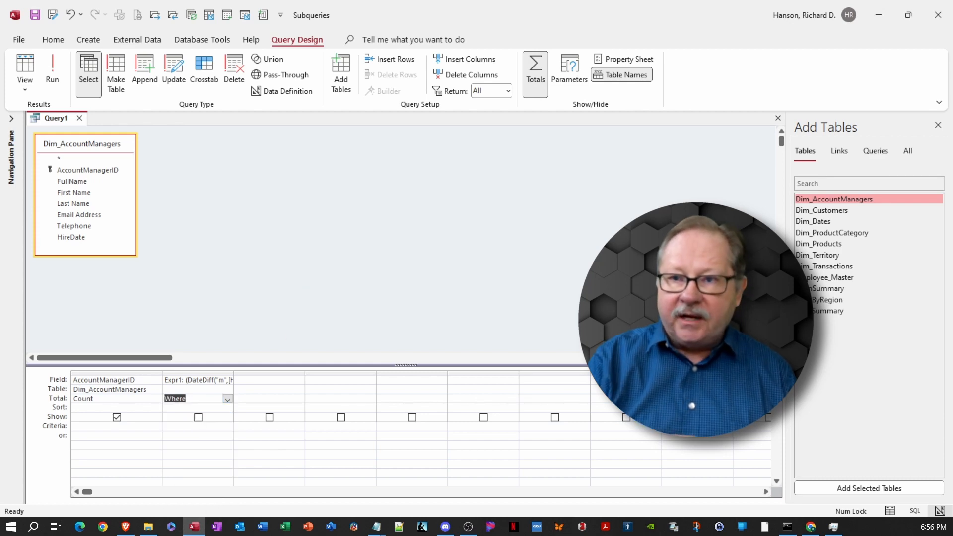
Step: Copy the saved SELECT statement from Notepad and move its window back out of the way
left_click_drag(0, 285, 596, 154)
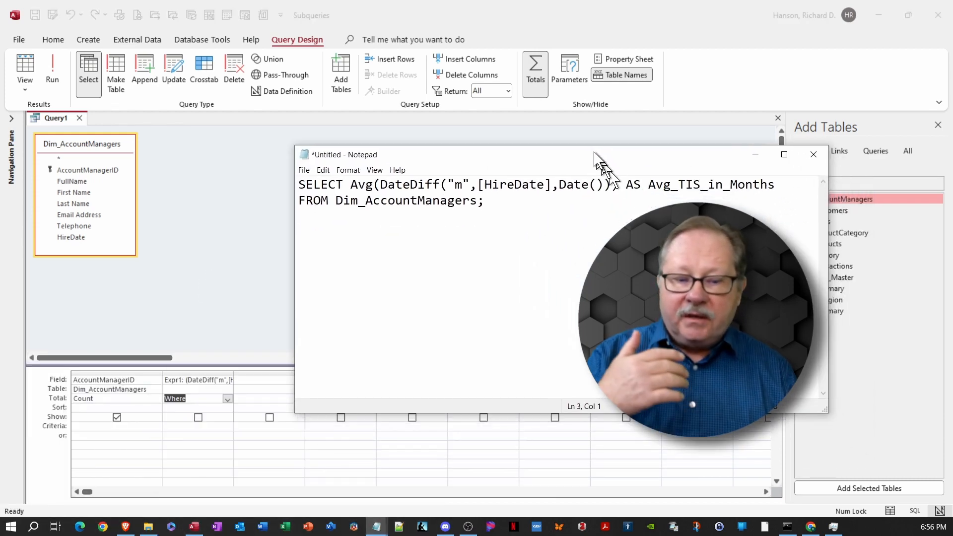
left_click_drag(489, 201, 298, 184)
key("ctrl+c")
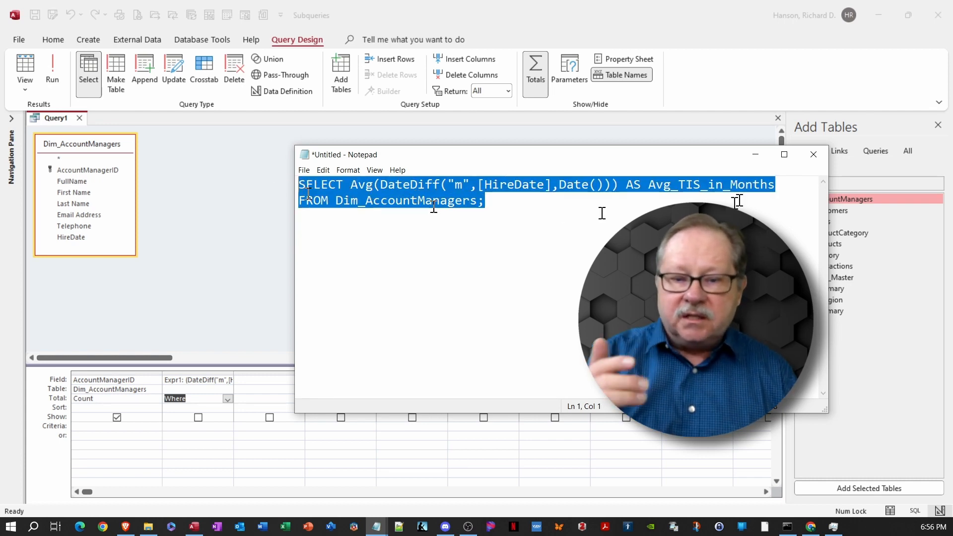
left_click_drag(629, 156, 0, 270)
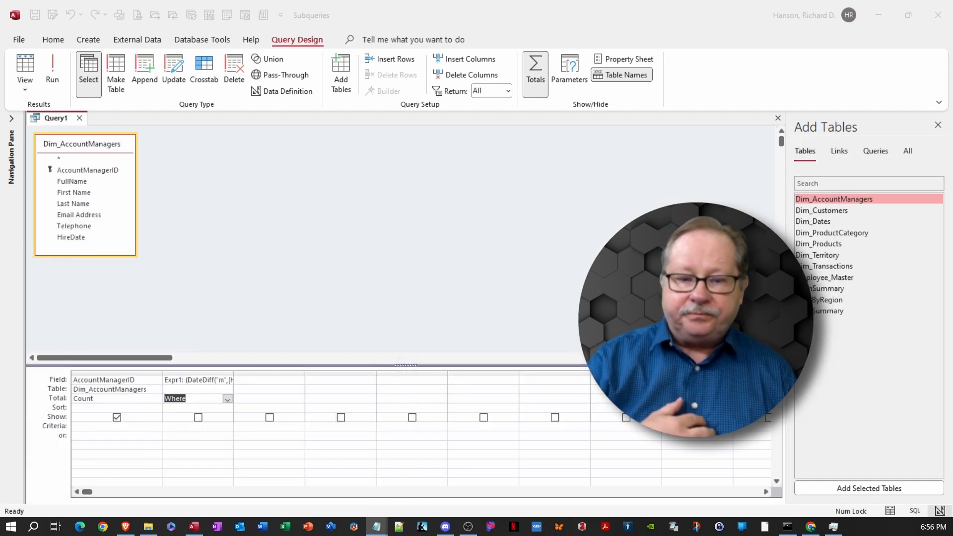
Step: Set the DateDiff column's criteria to greater than the copied SELECT statement, enclosed in parentheses as a subquery
left_click(174, 425)
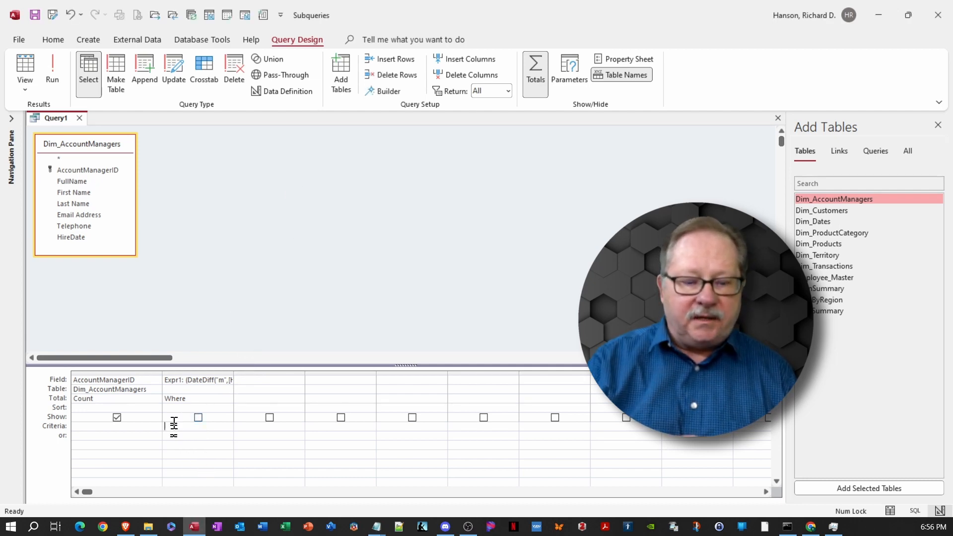
right_click(174, 426)
left_click(201, 398)
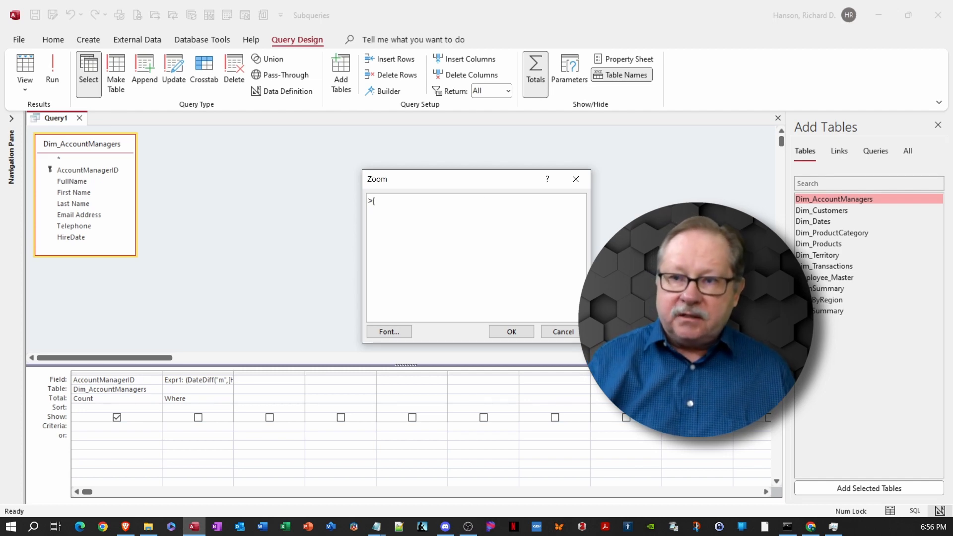
key("ctrl+v")
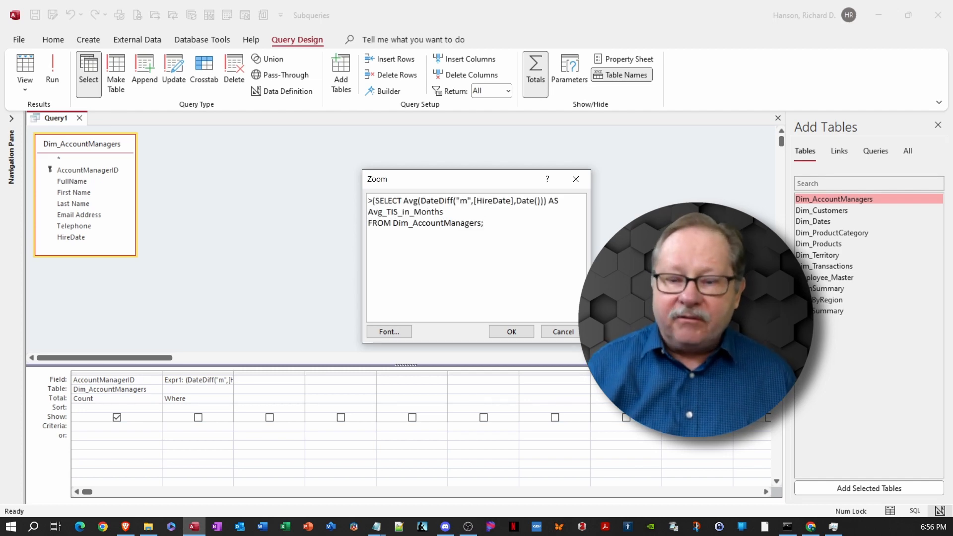
type(")")
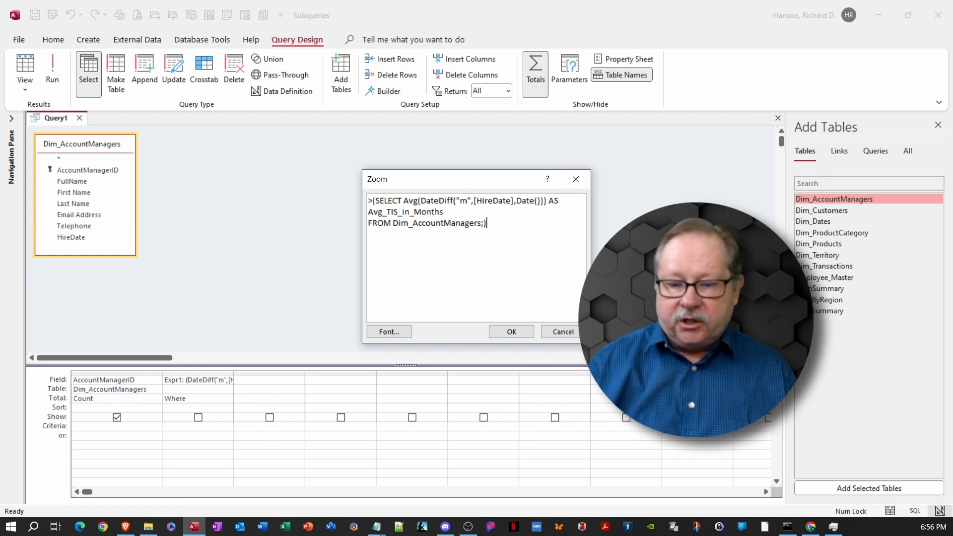
left_click(509, 332)
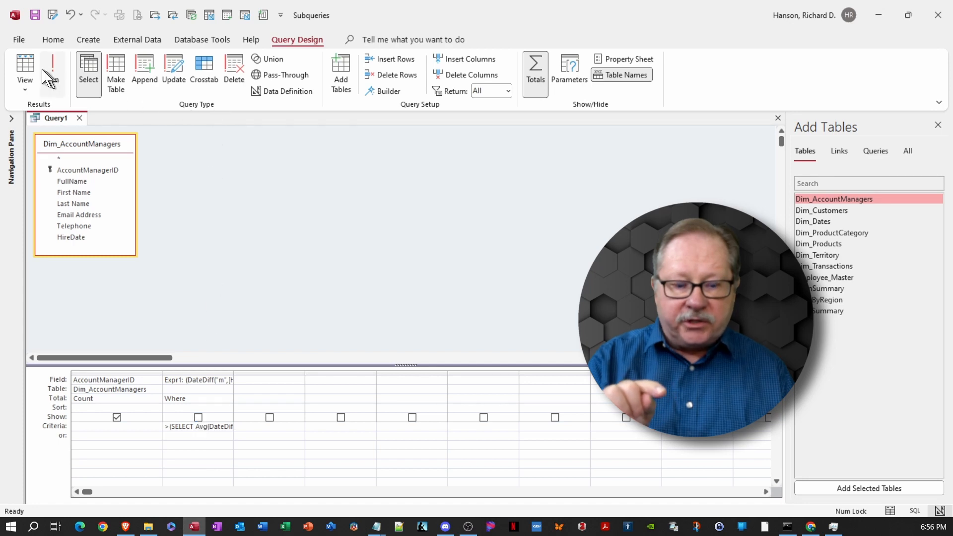
Step: Run the query and widen the result column to show its full heading
left_click(52, 77)
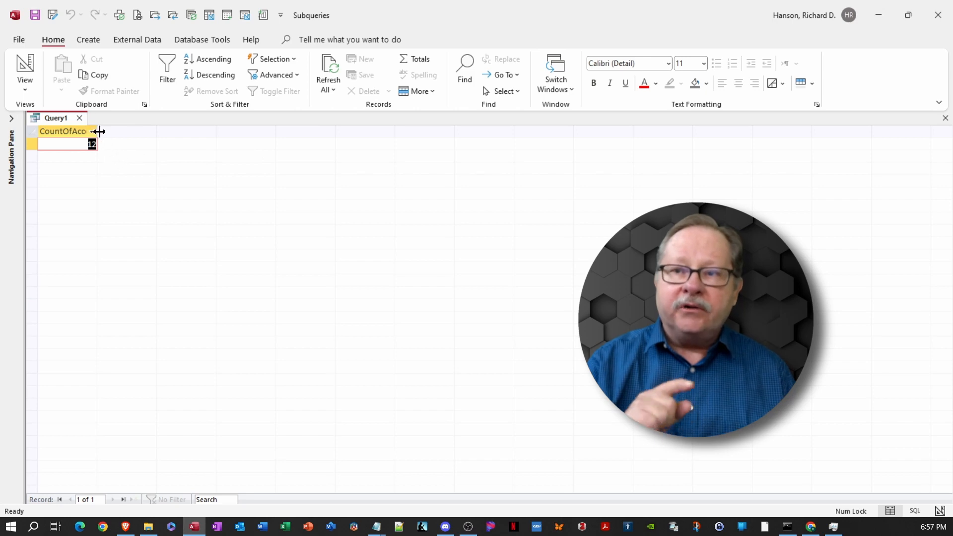
left_click_drag(98, 131, 198, 132)
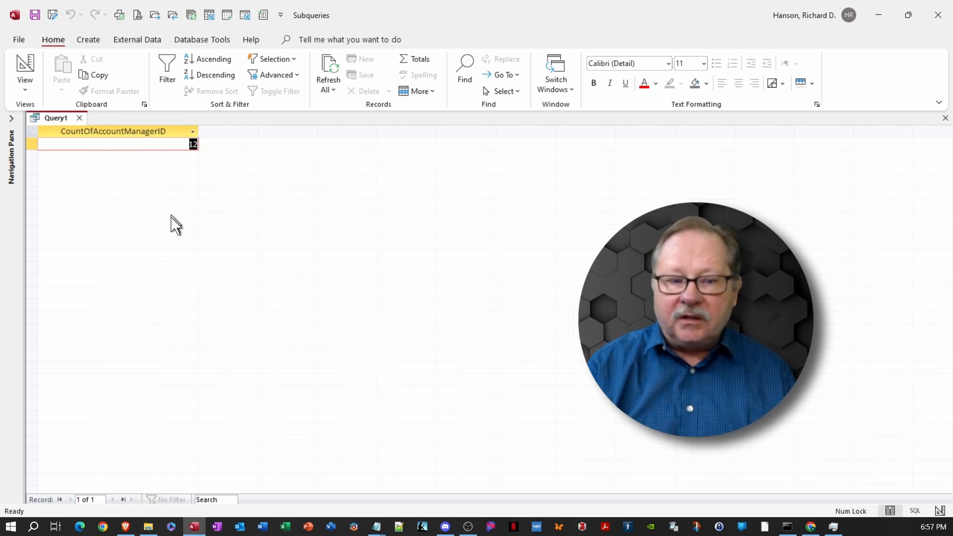
Step: Give the AccountManagerID count column the alias "Managers Over Average TIS" in the query design and view the query's results again
left_click(25, 65)
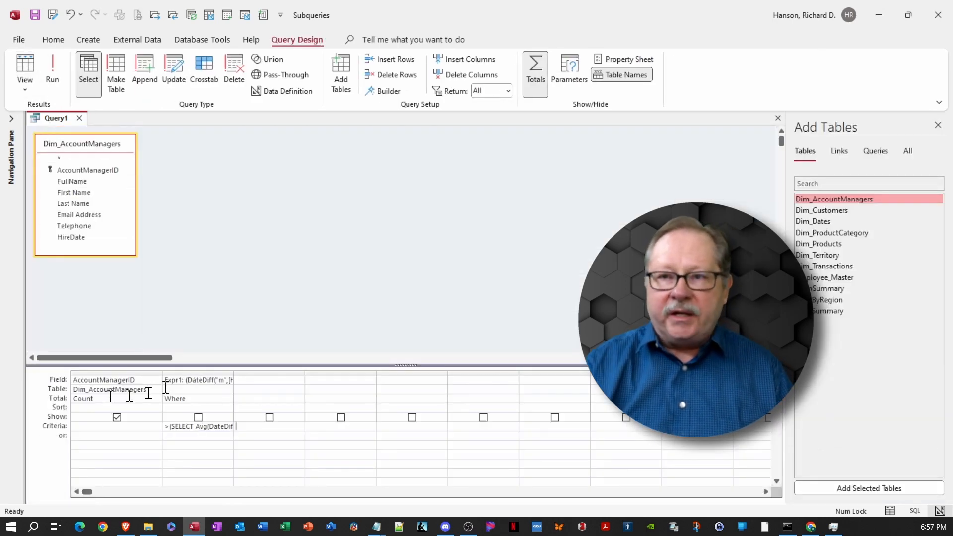
left_click(75, 379)
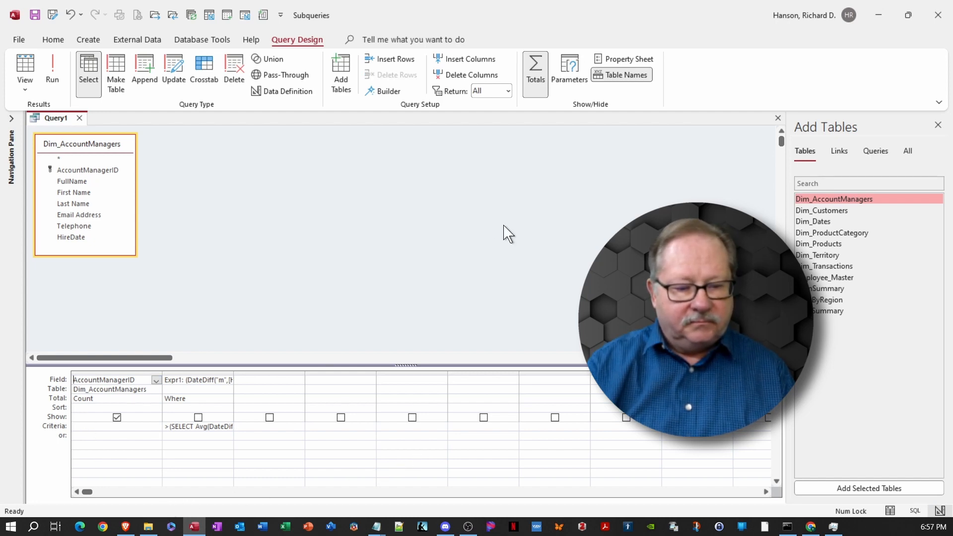
type("Managers Over Average TIS:")
key("Tab")
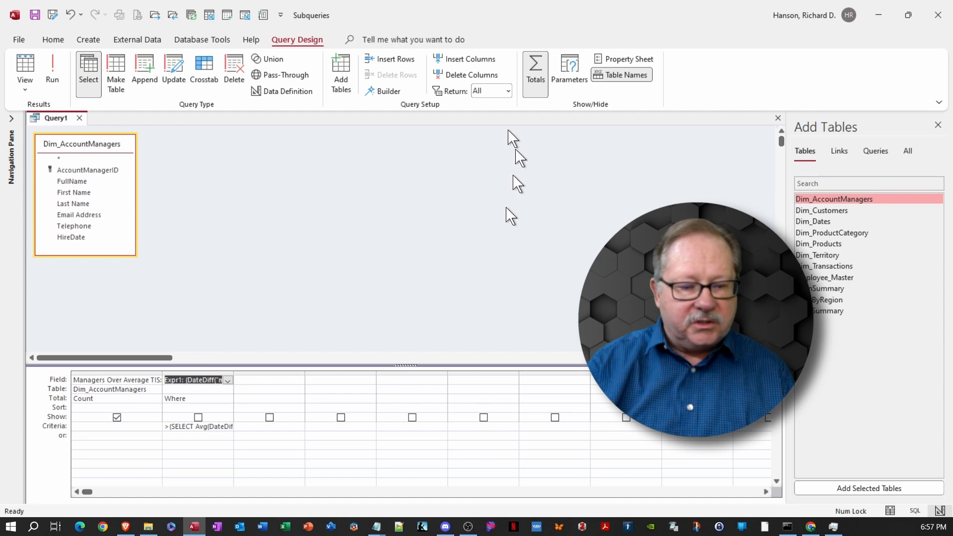
left_click(25, 69)
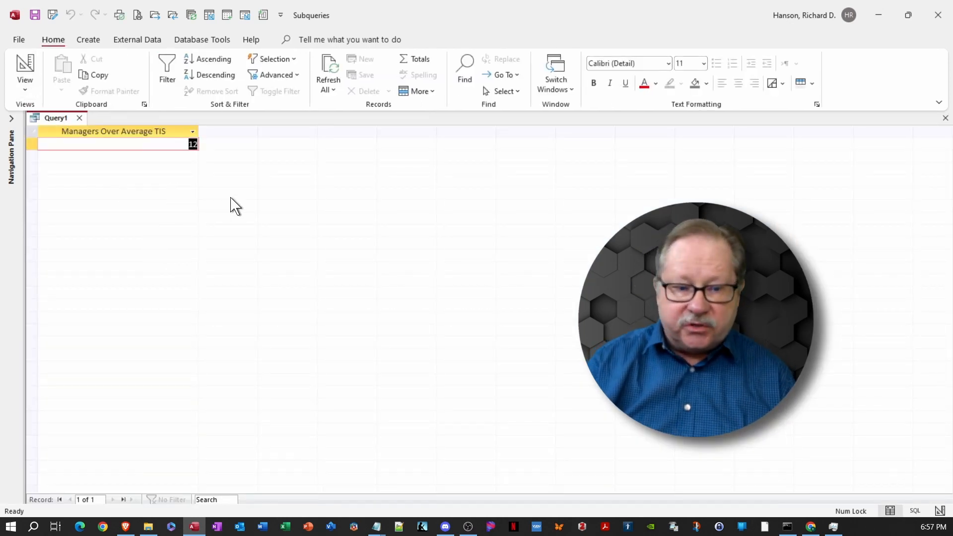
left_click(160, 144)
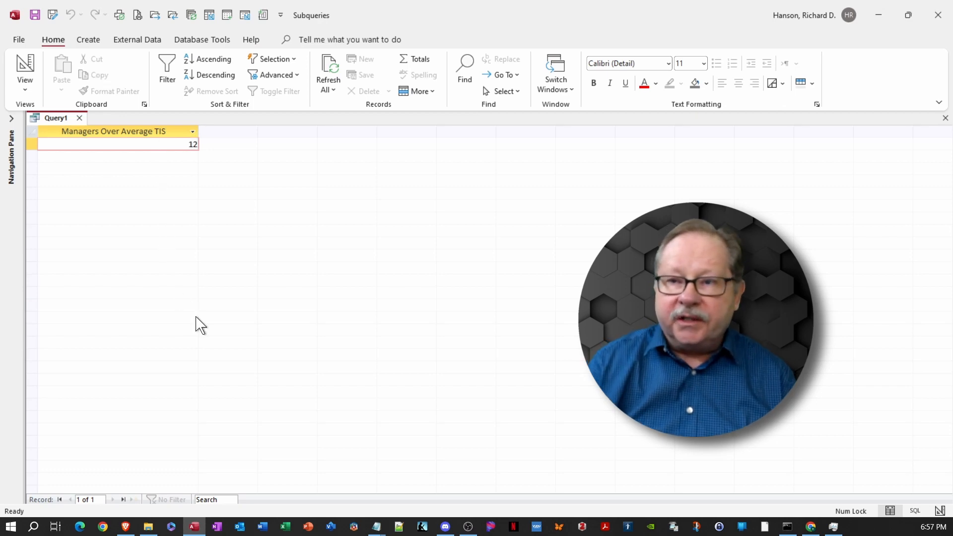